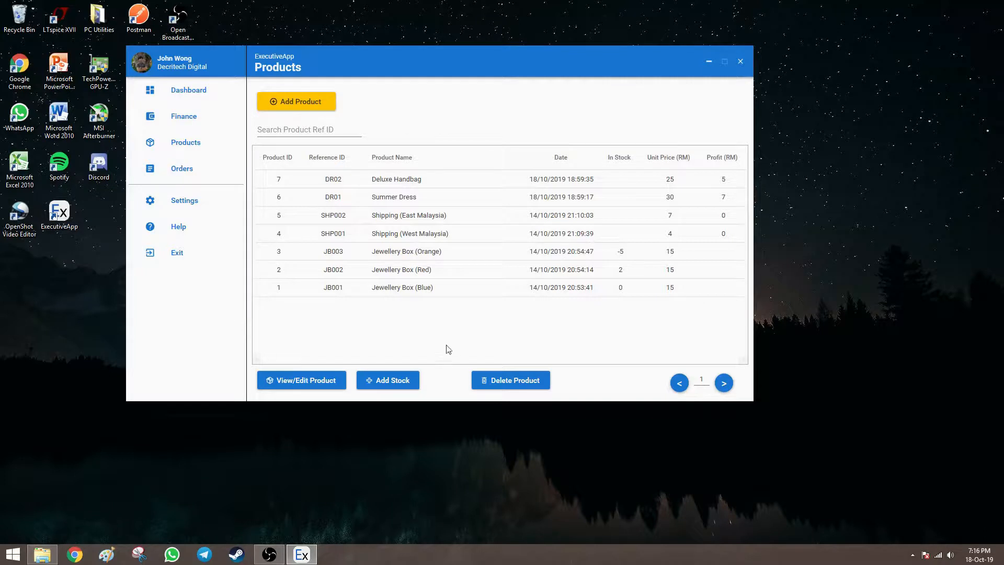
Open the Dashboard showing the RM 1000.00 total and upcoming Orders 4, 3 and 2.
left_click(214, 96)
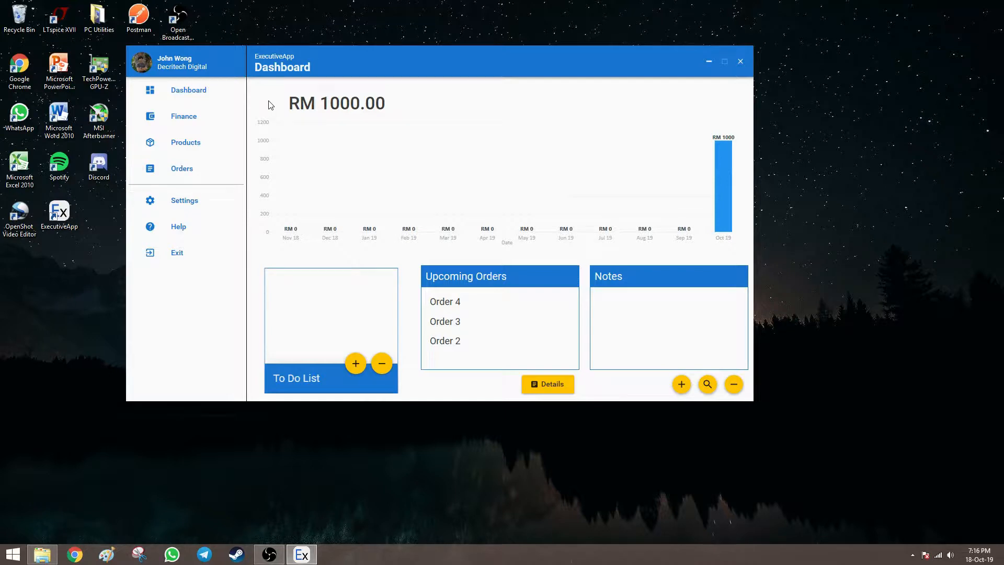
Open the Orders list and select order 2, the one in Transit.
left_click(222, 177)
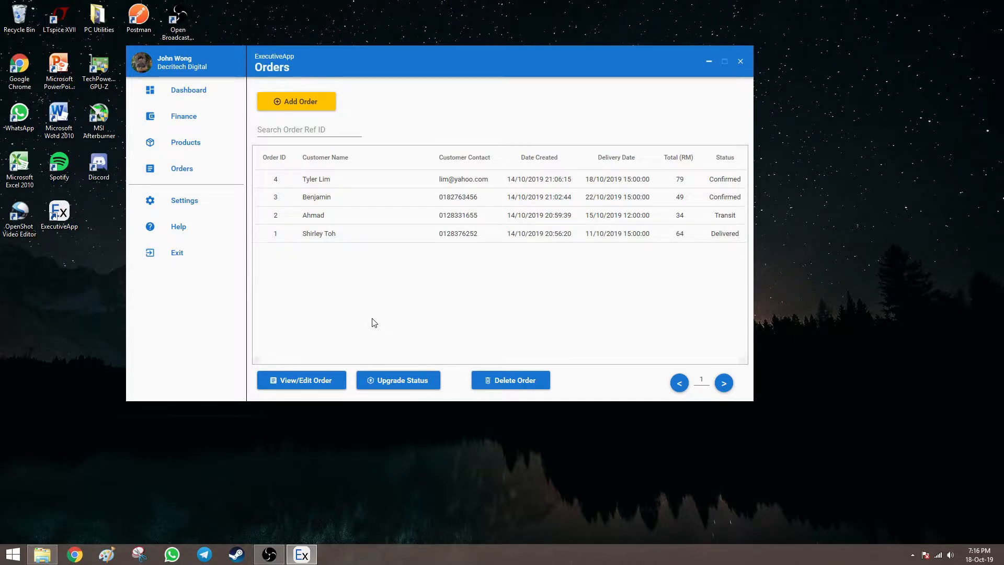
left_click(393, 218)
left_click(393, 220)
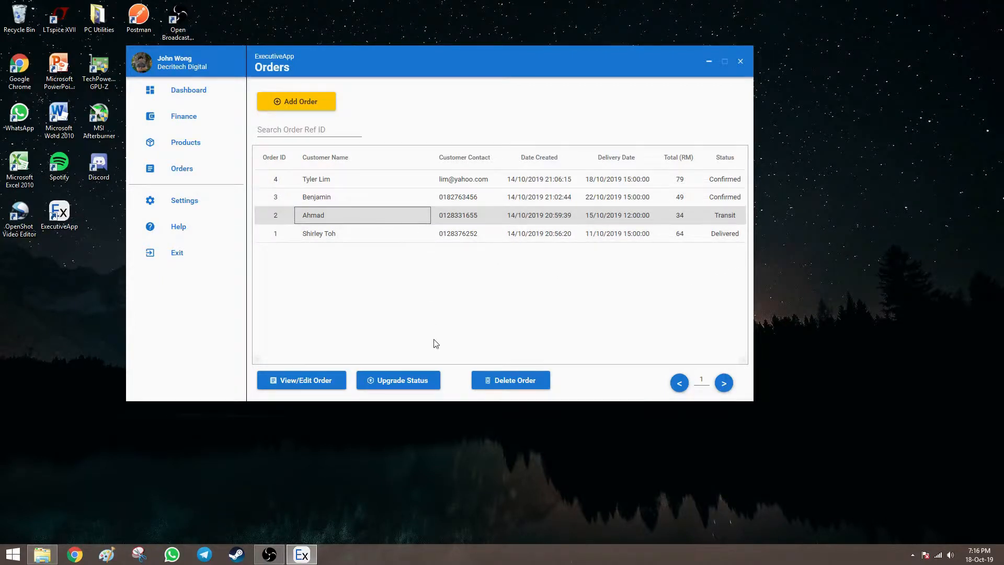
Upgrade order 2's status to Delivered, confirm, and return to the Dashboard.
left_click(435, 382)
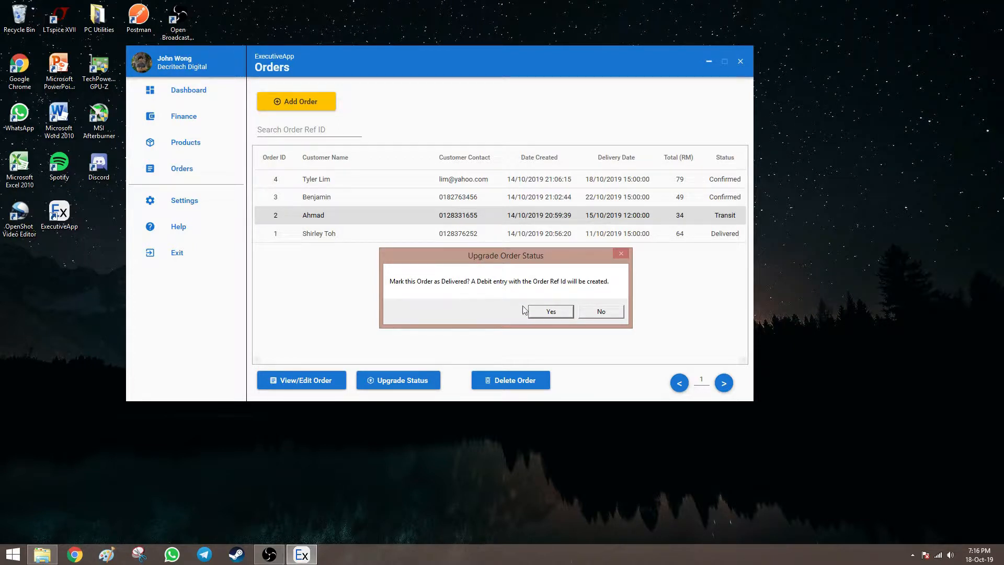
left_click(553, 313)
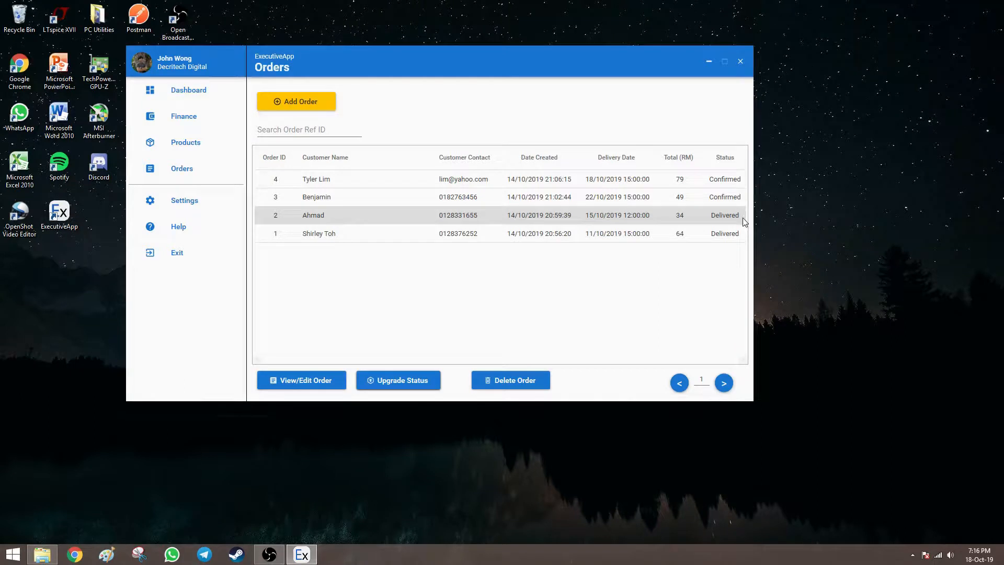
left_click(214, 90)
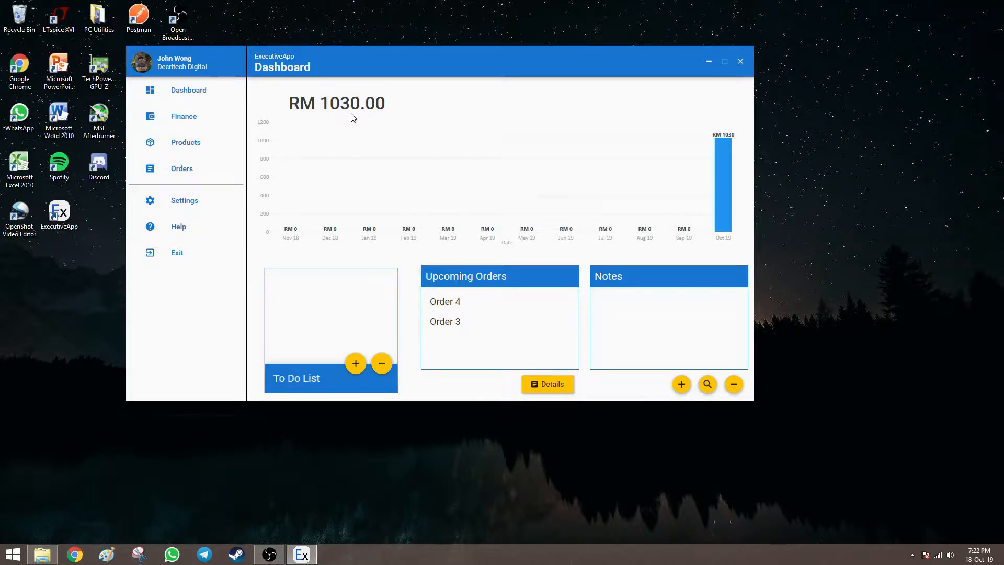
Go via Orders to the Products list, where Jewellery Box (Orange) shows -5 stock.
left_click(211, 169)
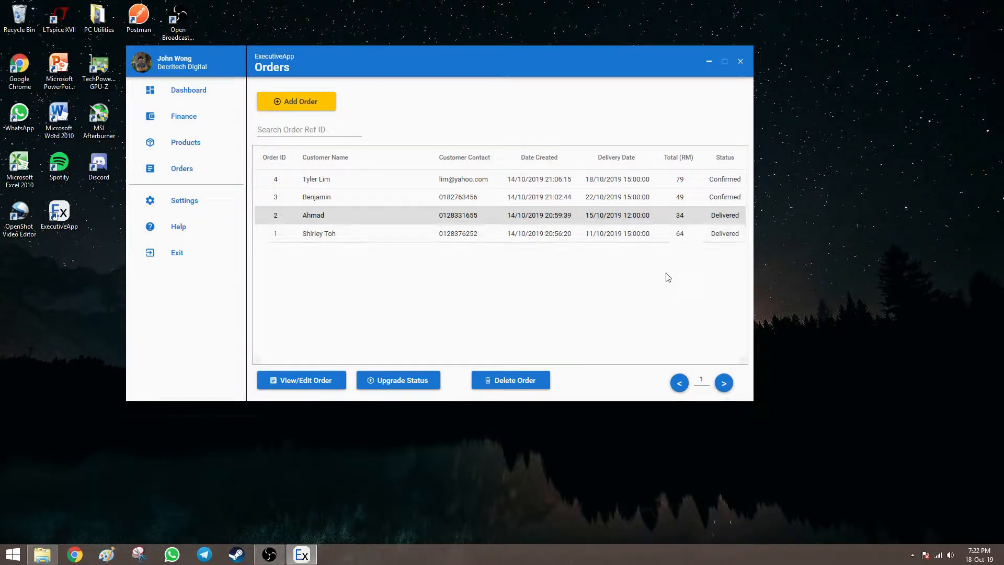
left_click(220, 145)
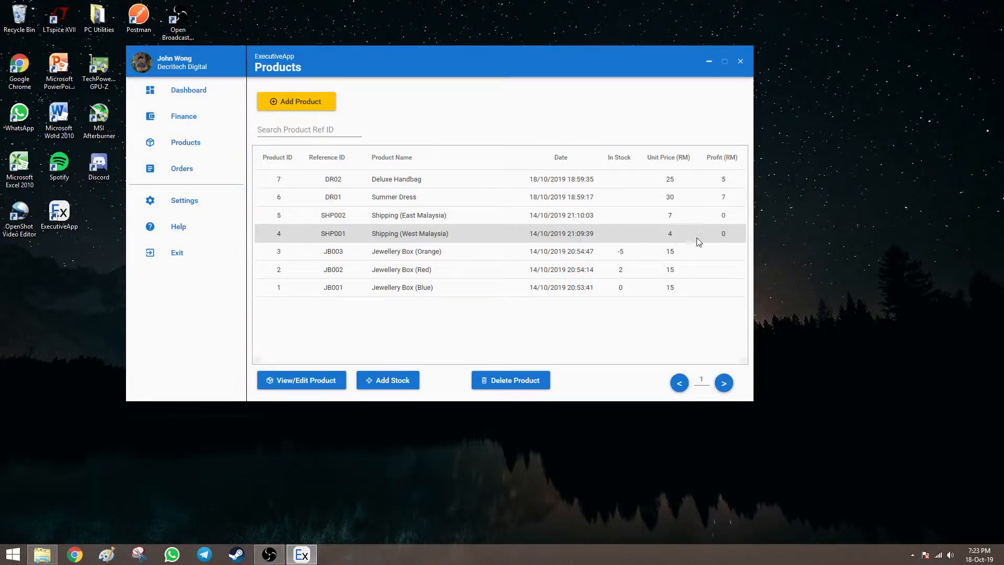
Return to the Orders list after reviewing product stock levels.
left_click(218, 165)
left_click(402, 215)
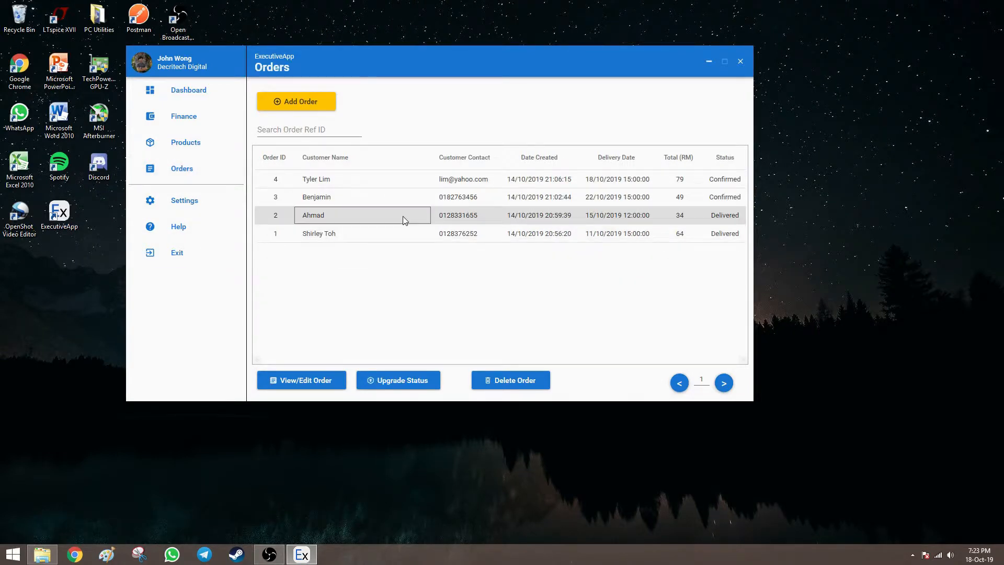
left_click(321, 380)
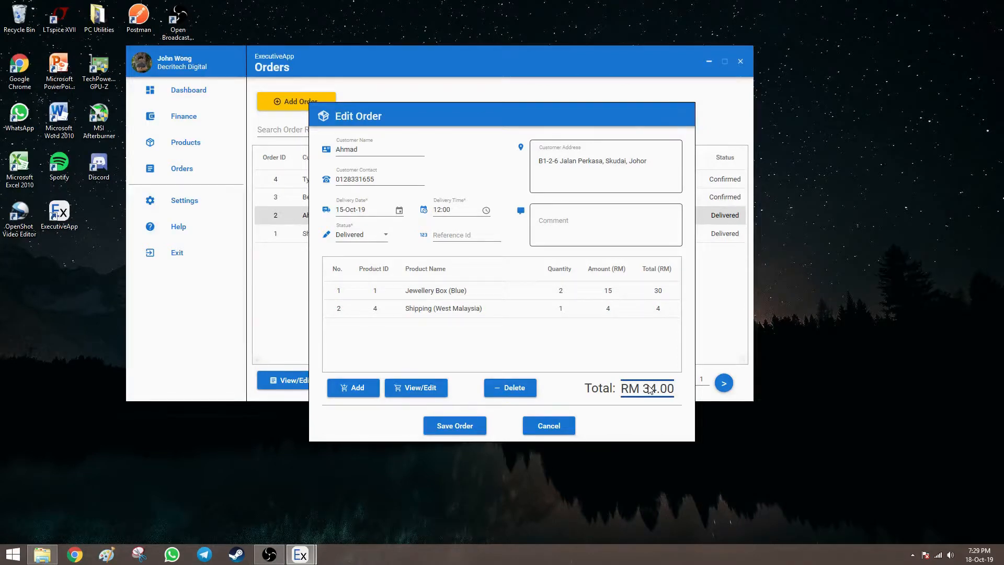
left_click(544, 426)
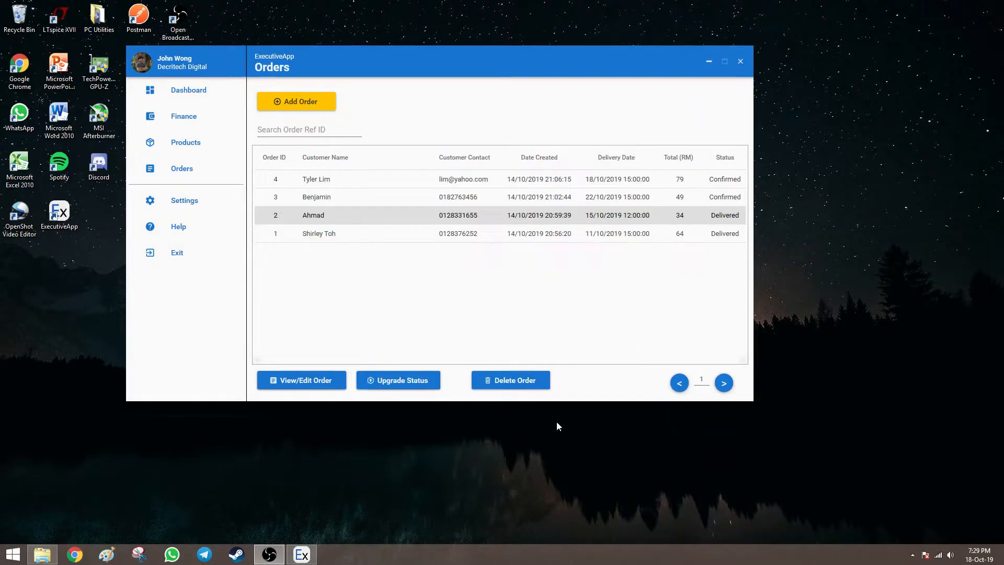
left_click(217, 140)
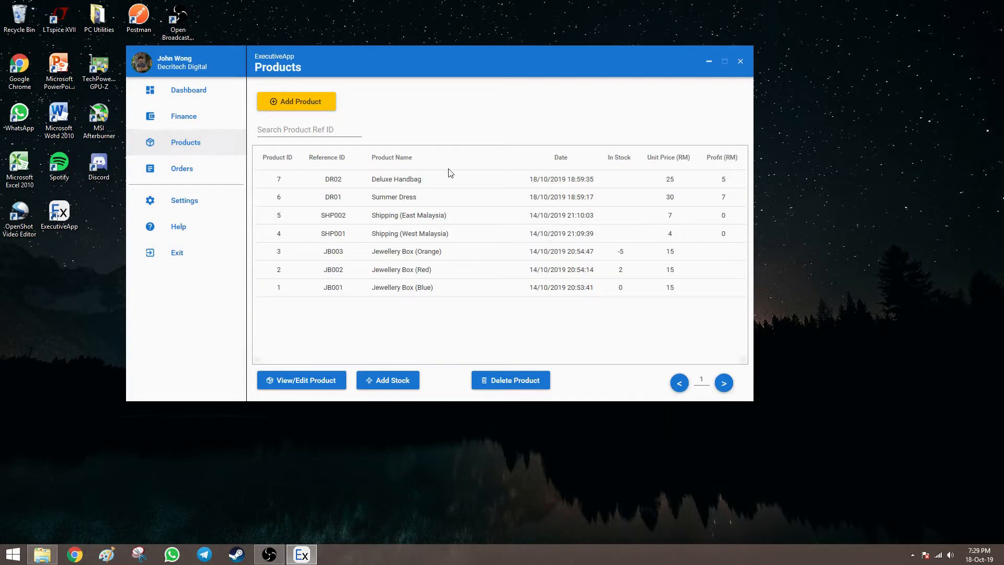
left_click(483, 179)
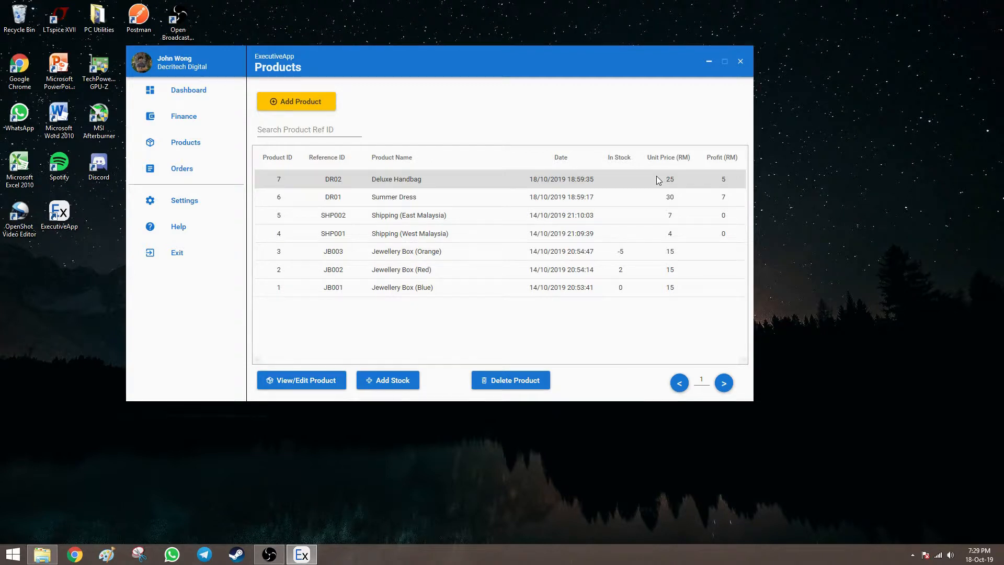
left_click(635, 196)
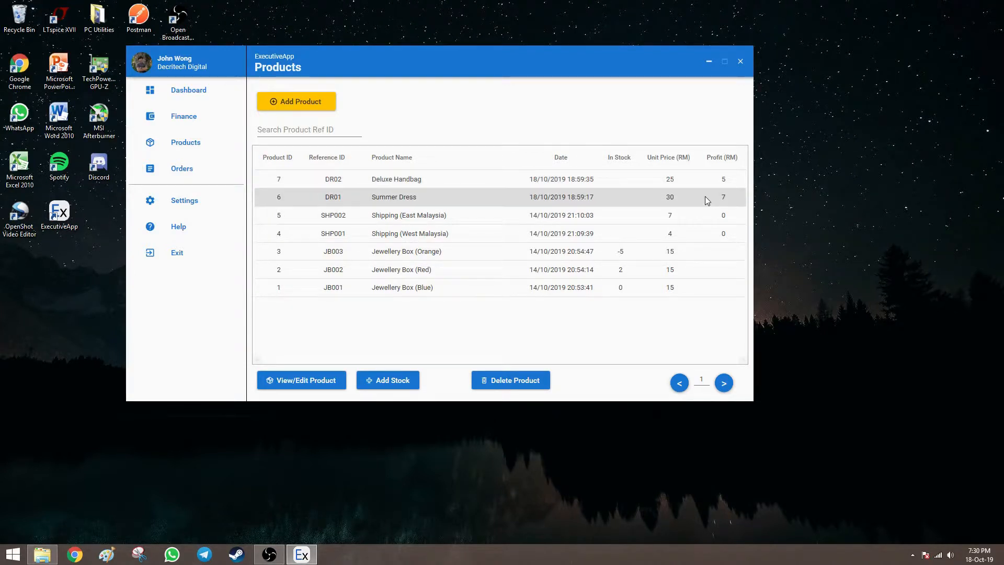
left_click(705, 180)
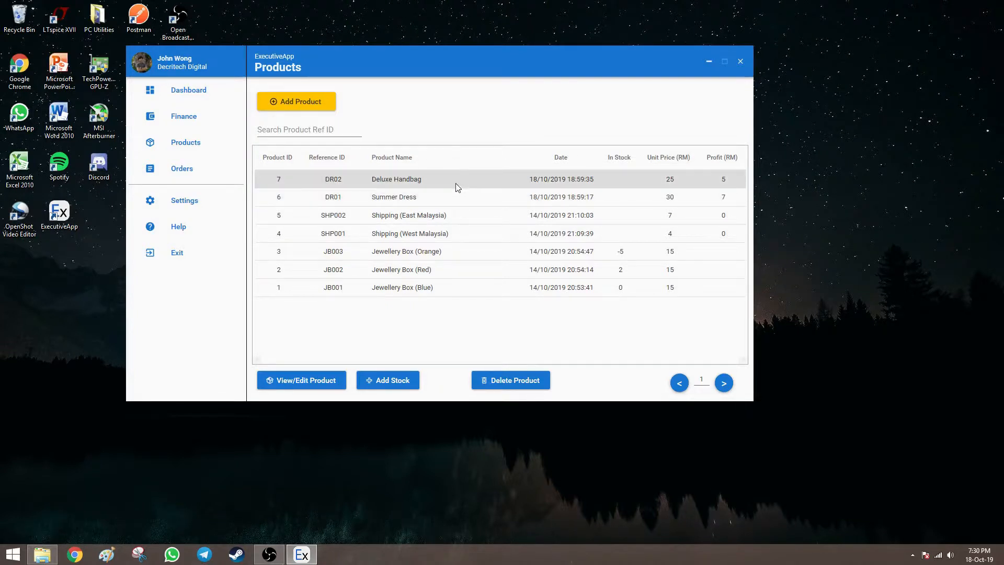
left_click(208, 169)
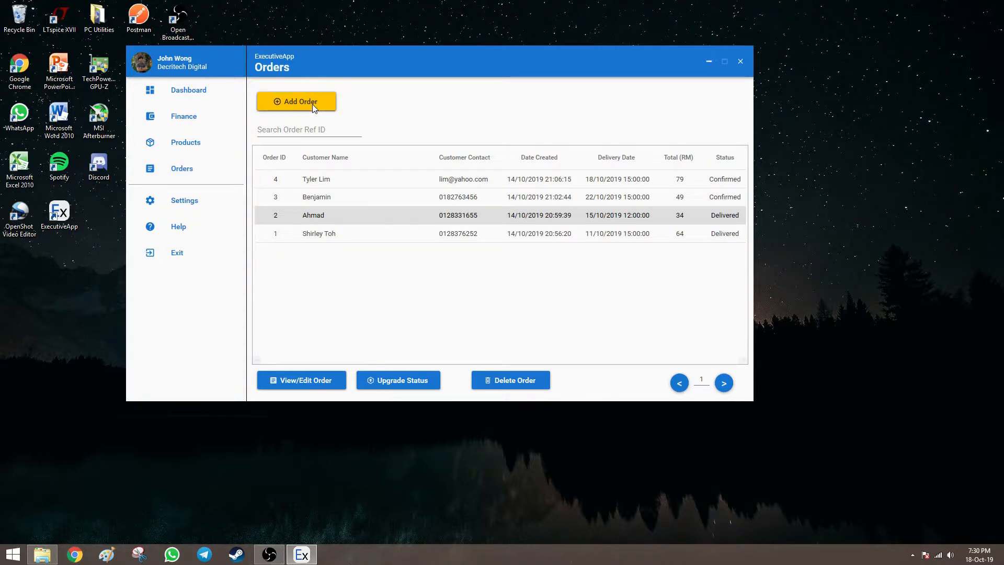
Start a new order and enter the customer's name and contact number.
left_click(315, 108)
left_click_drag(432, 119, 665, 125)
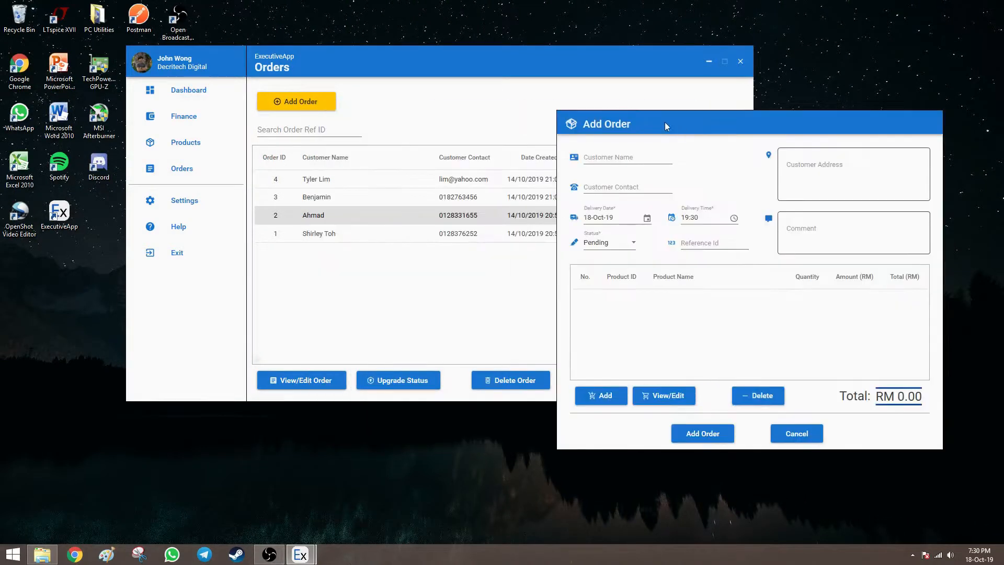
left_click_drag(571, 68, 490, 75)
left_click(714, 121)
left_click(609, 161)
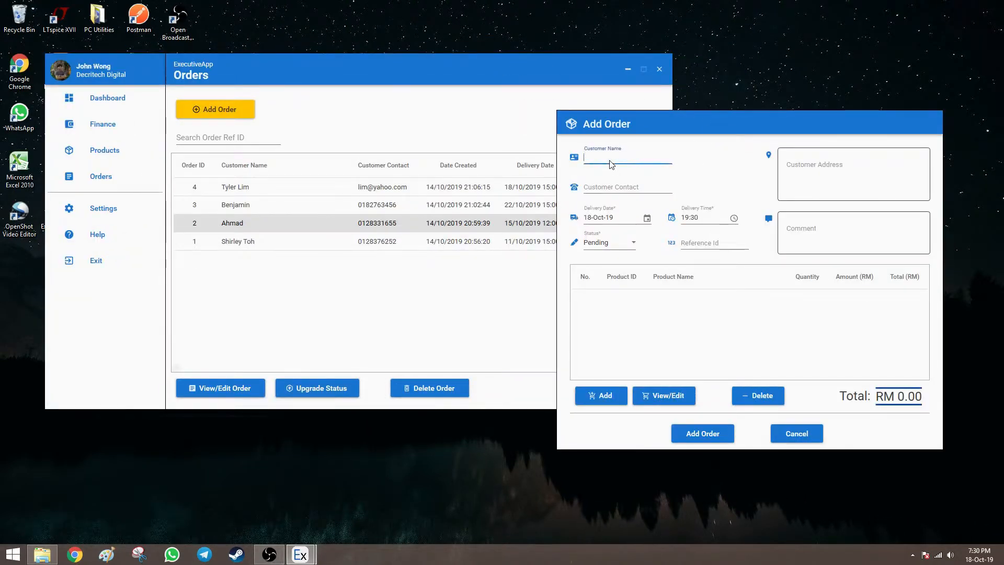
type("Sally")
left_click(617, 188)
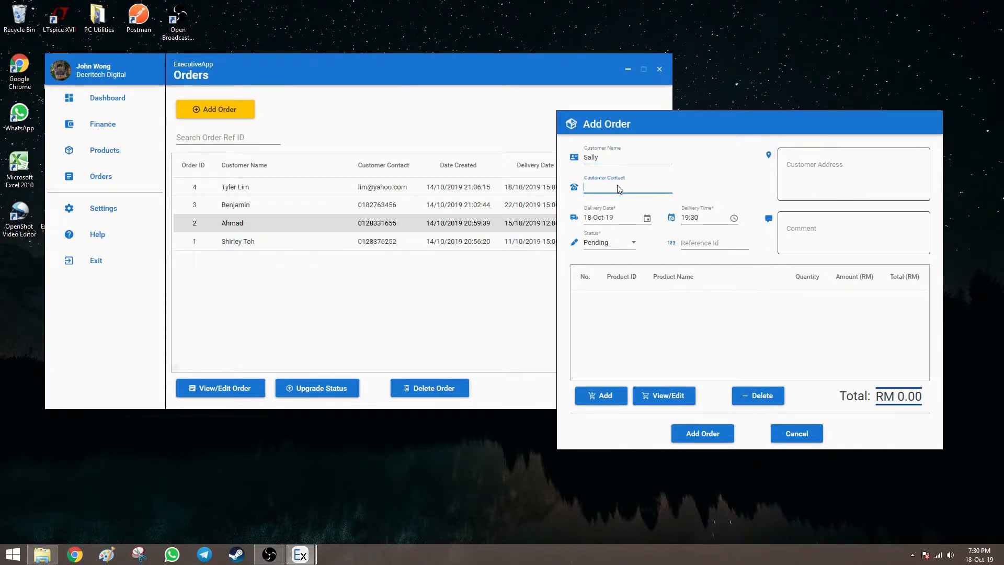
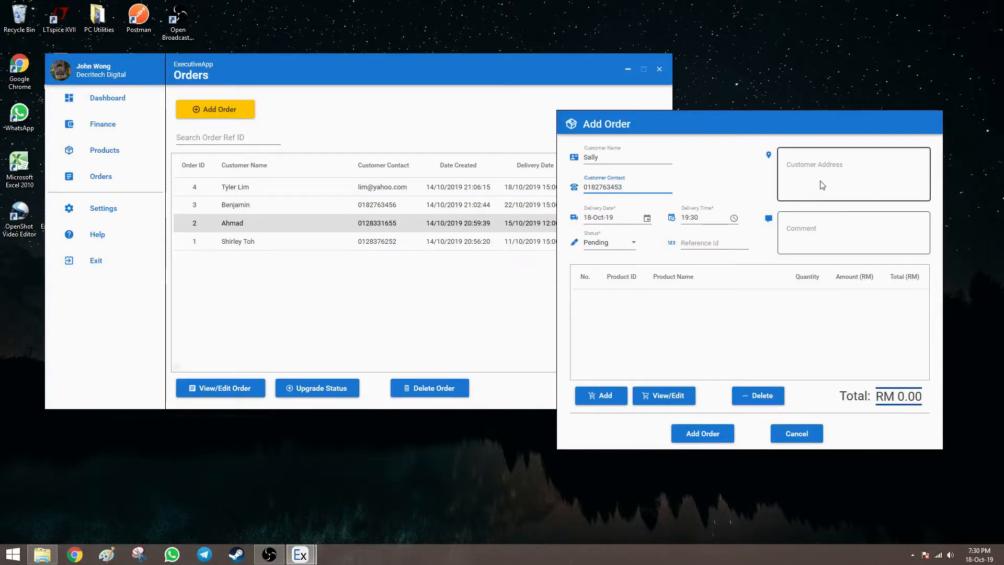
Set the order's delivery to 21-Oct-19 at 15:00 with status Confirmed.
left_click(647, 219)
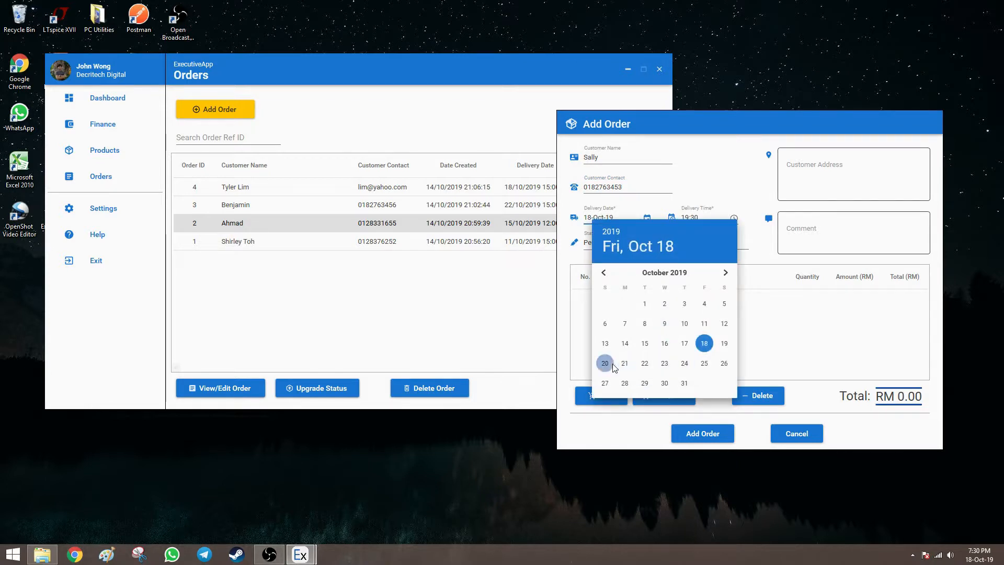
left_click(623, 364)
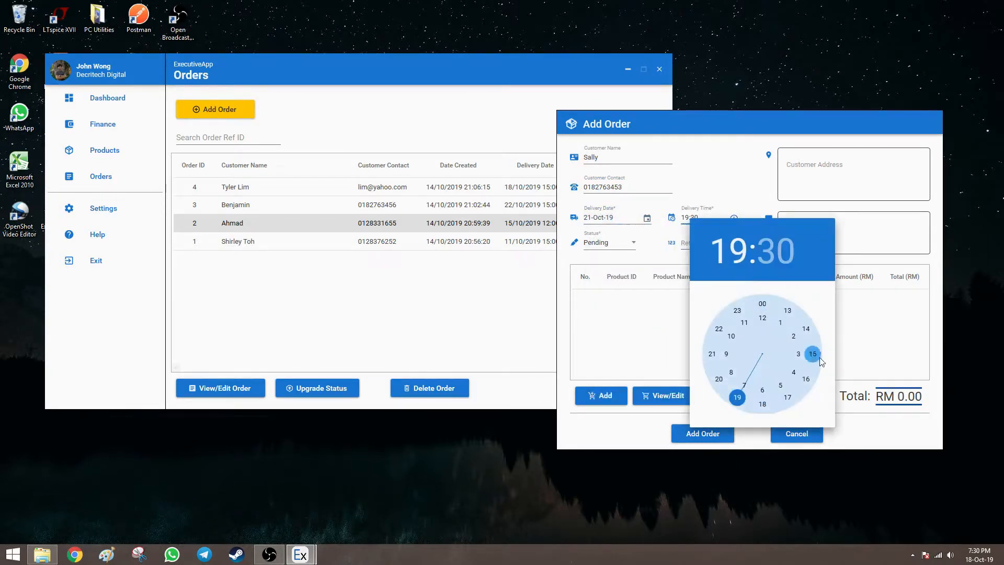
left_click(814, 354)
left_click(763, 304)
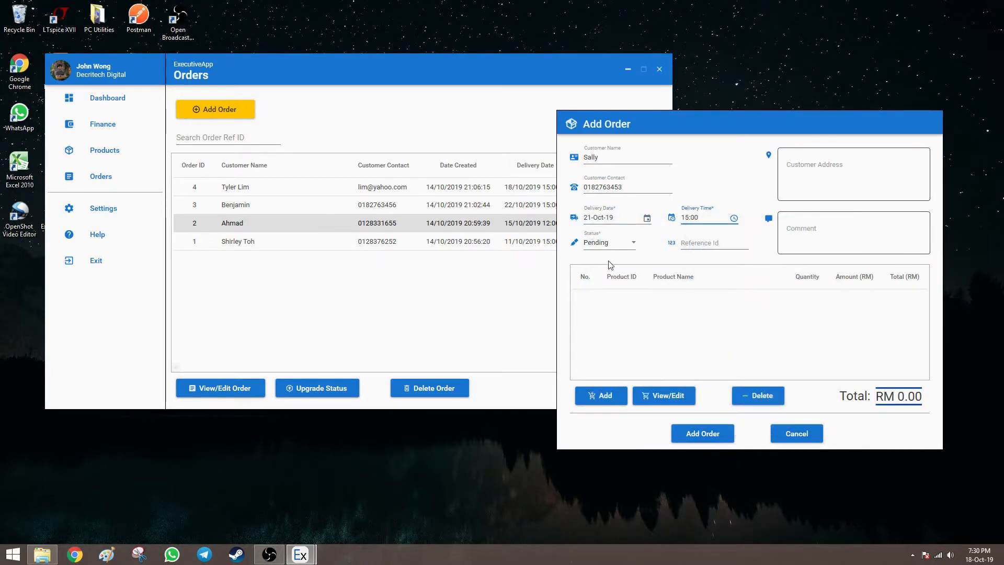
left_click(633, 246)
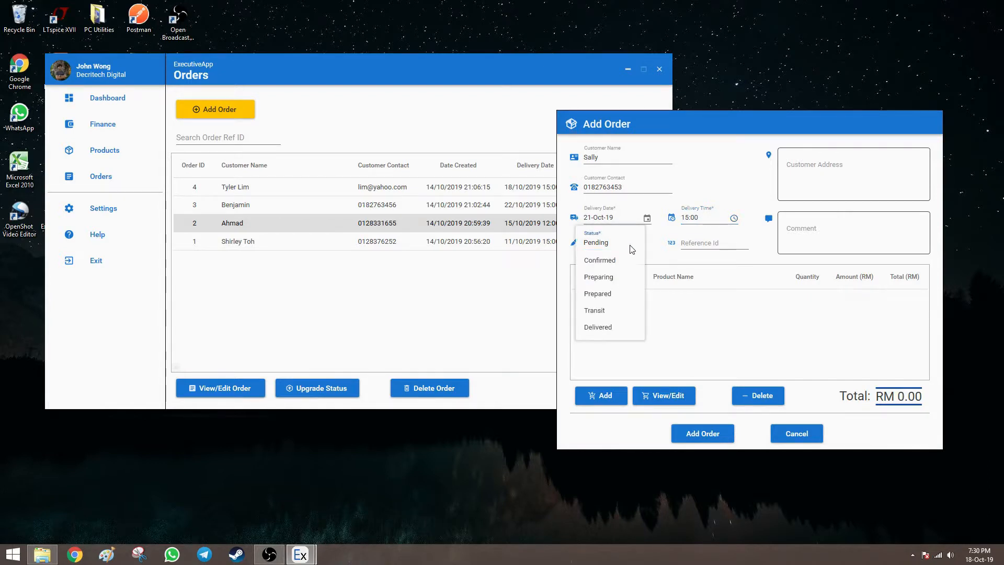
left_click(633, 250)
left_click(633, 246)
left_click(627, 261)
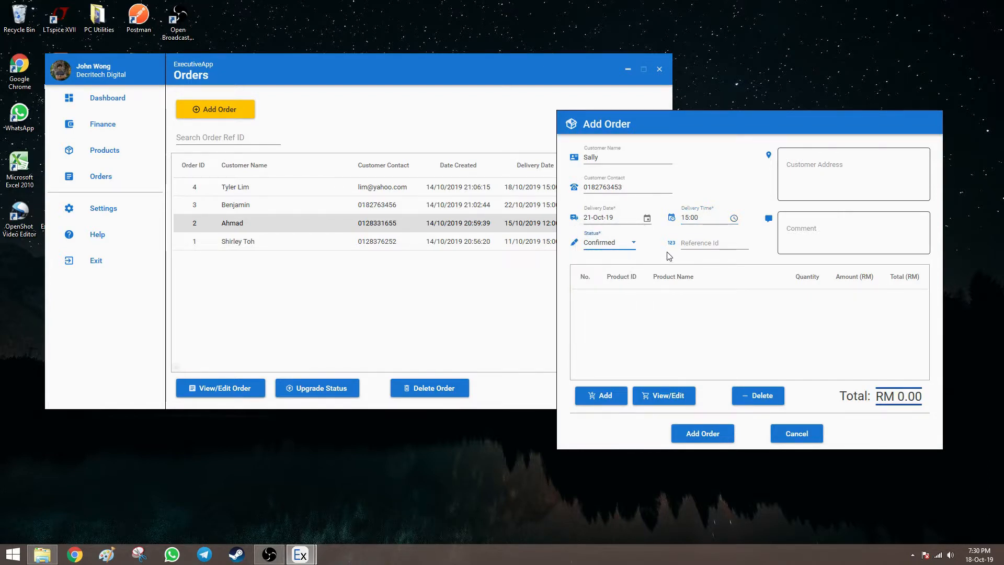
left_click(605, 397)
Add product ID 6, Summer Dress, to the new order.
left_click_drag(488, 130, 775, 100)
left_click(569, 131)
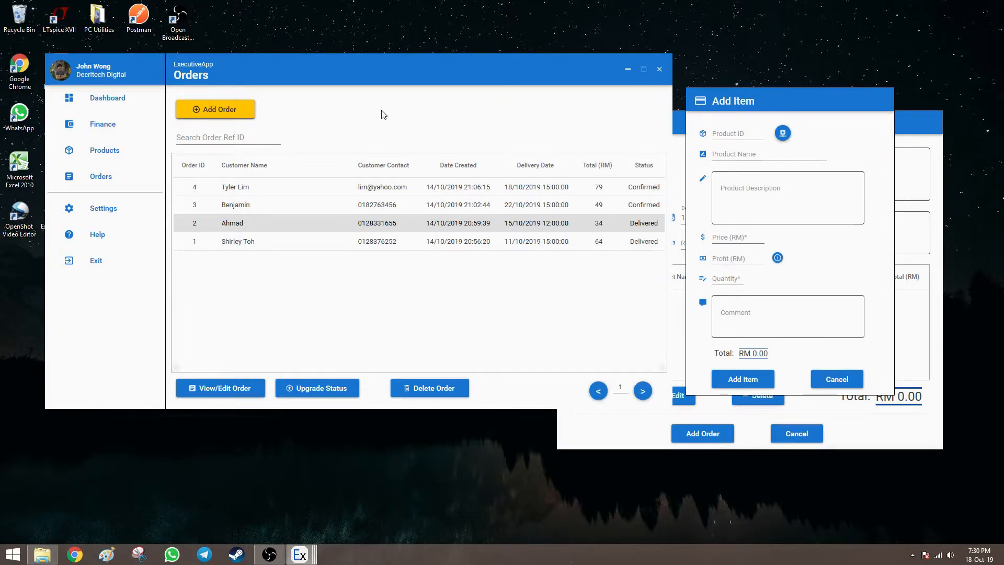
left_click(126, 152)
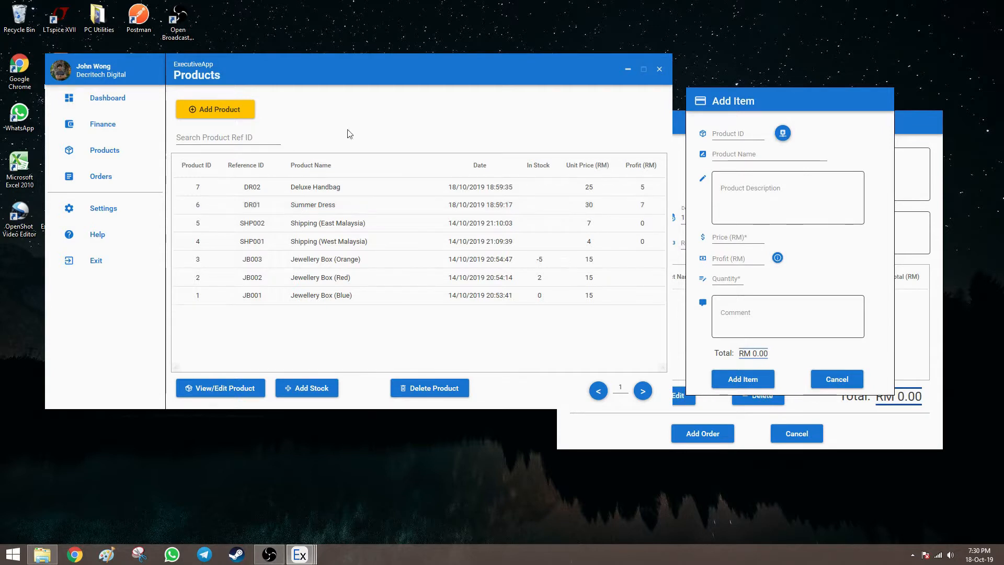
left_click(720, 134)
type("6")
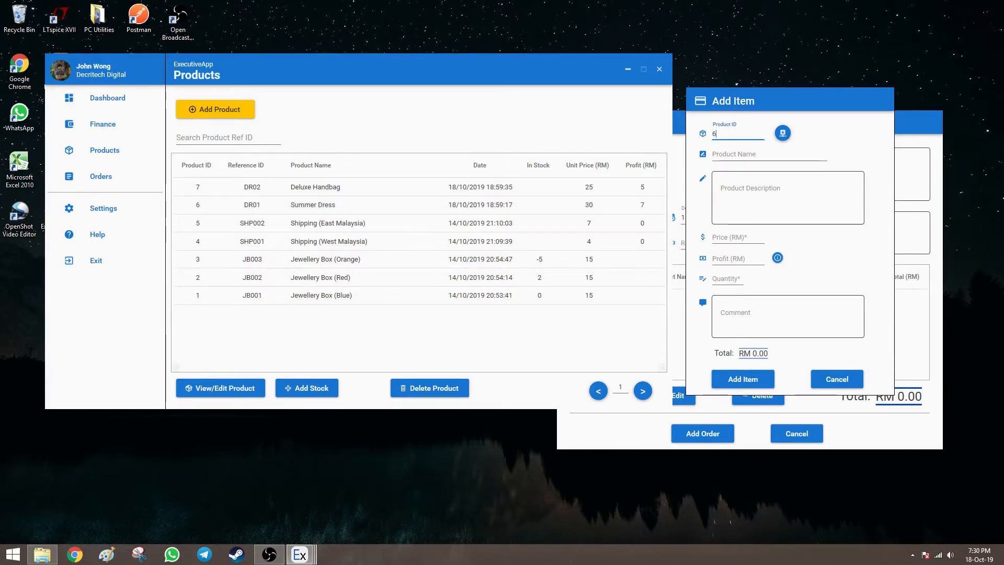
left_click(782, 134)
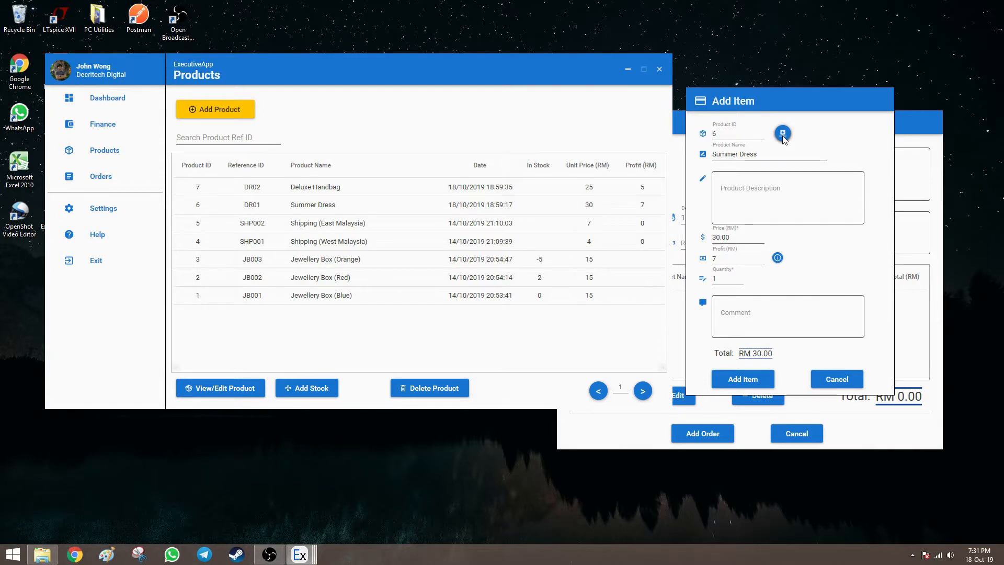
left_click(749, 378)
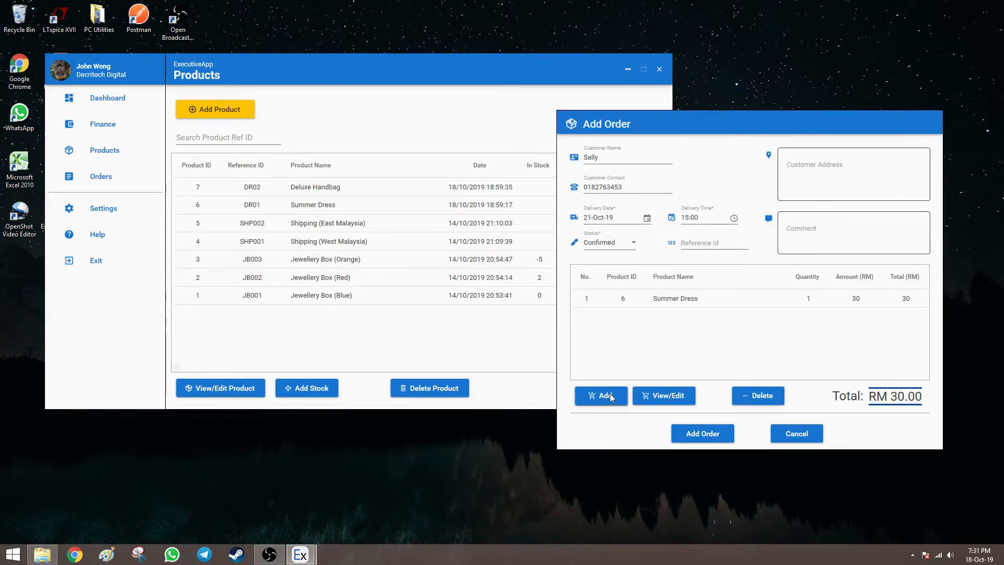
Add product ID 7, Deluxe Handbag, save the RM 55 order, and view the Orders list.
left_click(610, 393)
left_click_drag(515, 137, 787, 115)
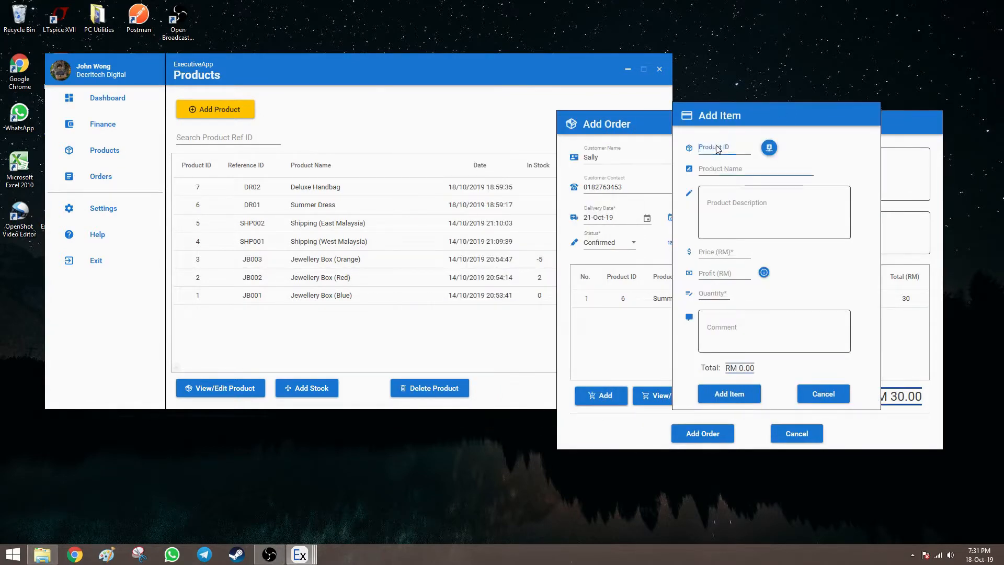
type("7")
left_click(769, 148)
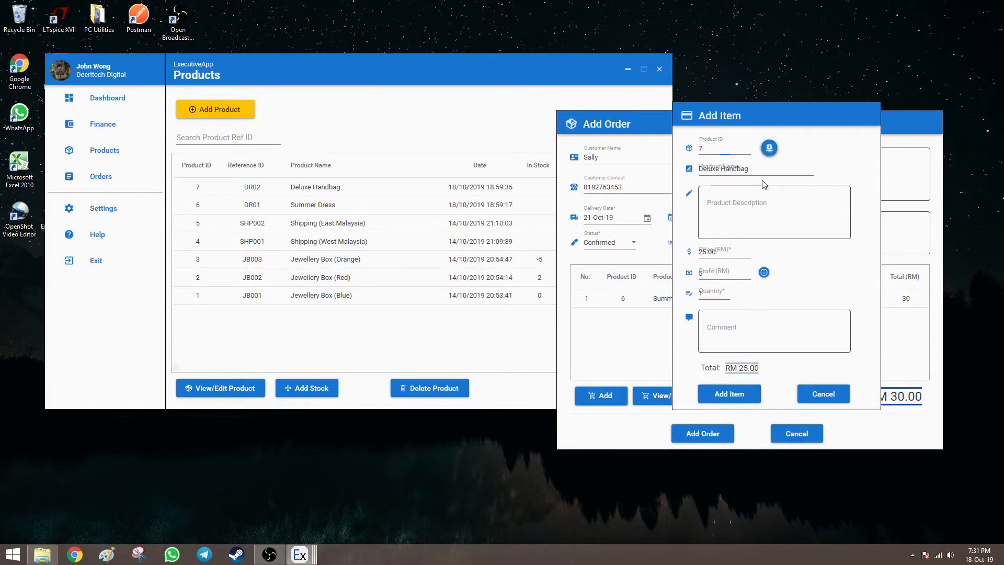
left_click(722, 394)
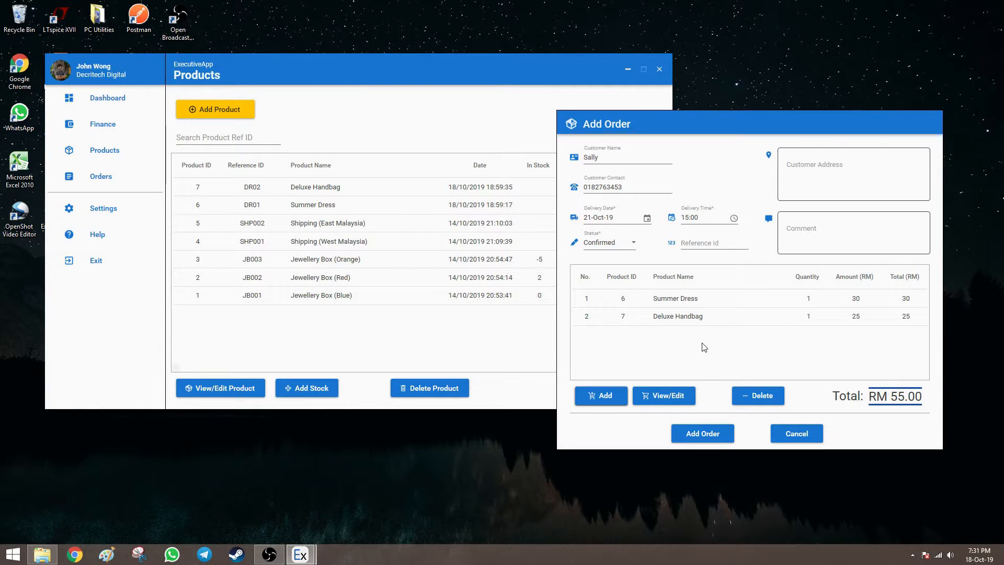
left_click(713, 434)
left_click(130, 176)
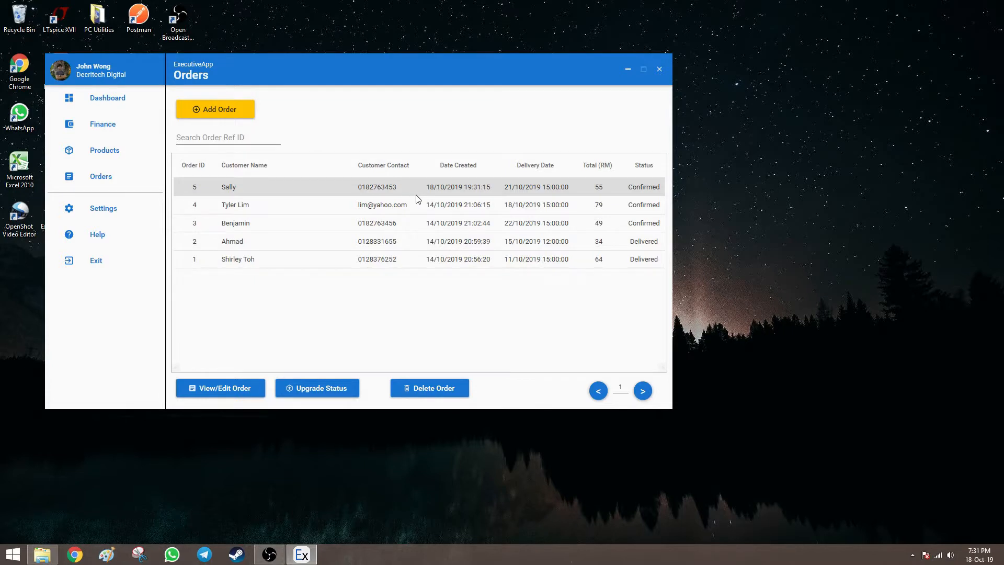
Set order 5 to Delivered, accept the debit entry, and check the RM 1042.00 Dashboard total.
left_click(428, 189)
left_click(222, 388)
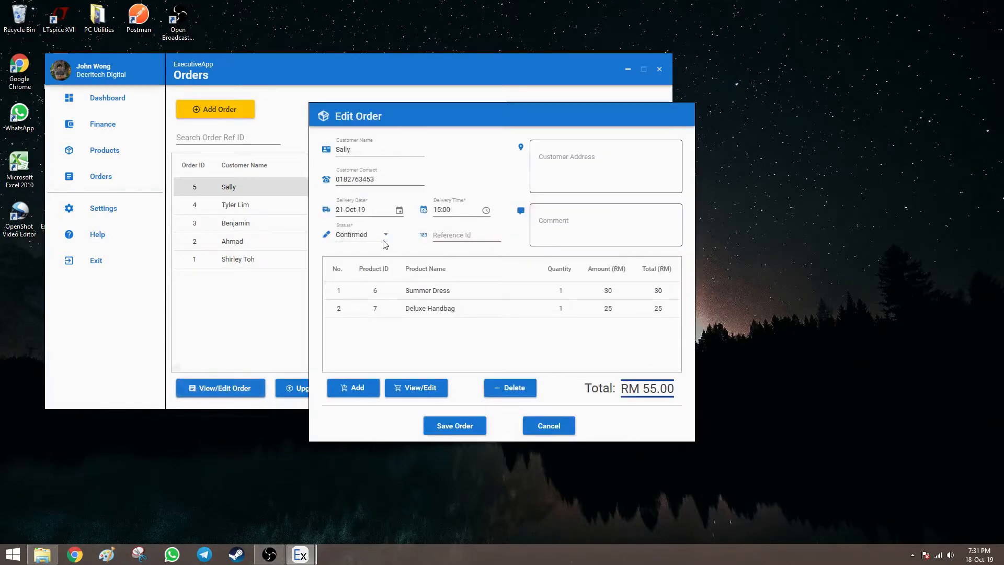
left_click(382, 235)
left_click(357, 319)
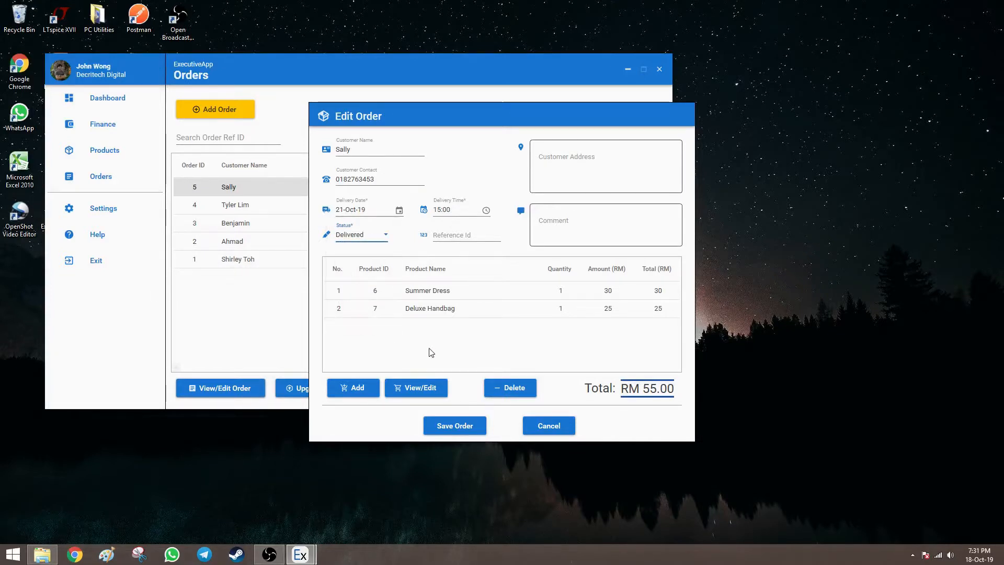
left_click(463, 425)
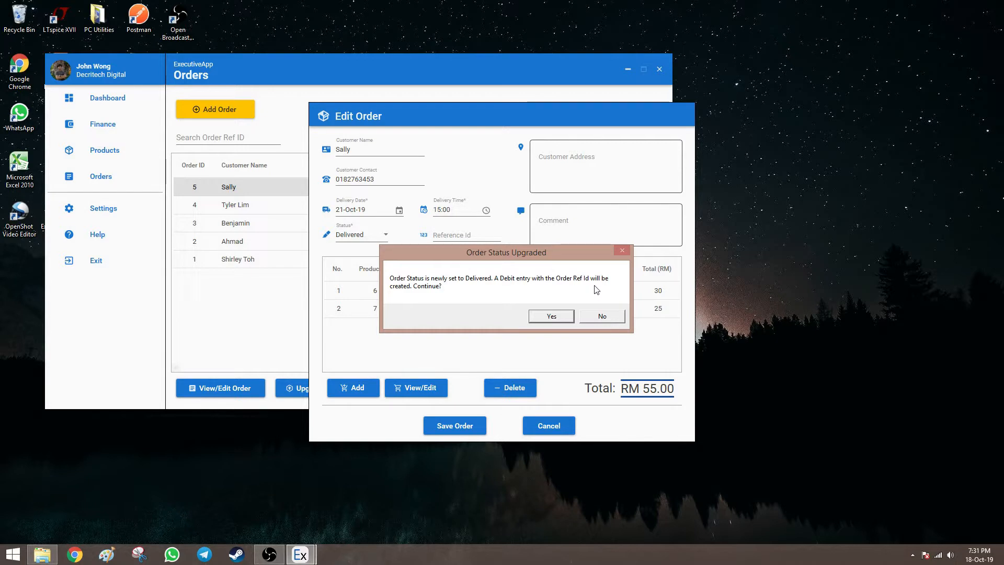
left_click(547, 317)
left_click(133, 98)
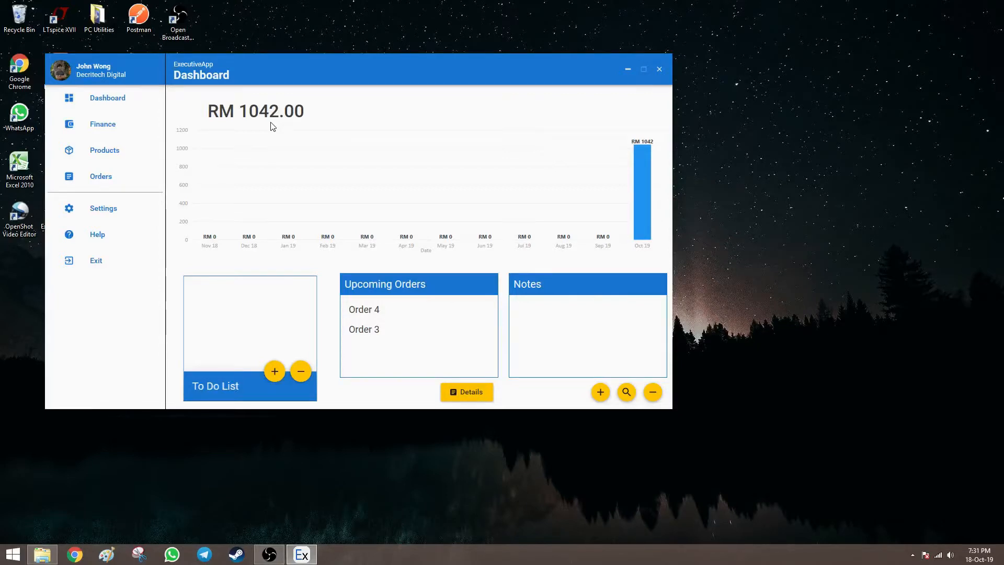
Show the Products list, with Deluxe Handbag at RM 25 unit price and RM 5 profit.
left_click(144, 152)
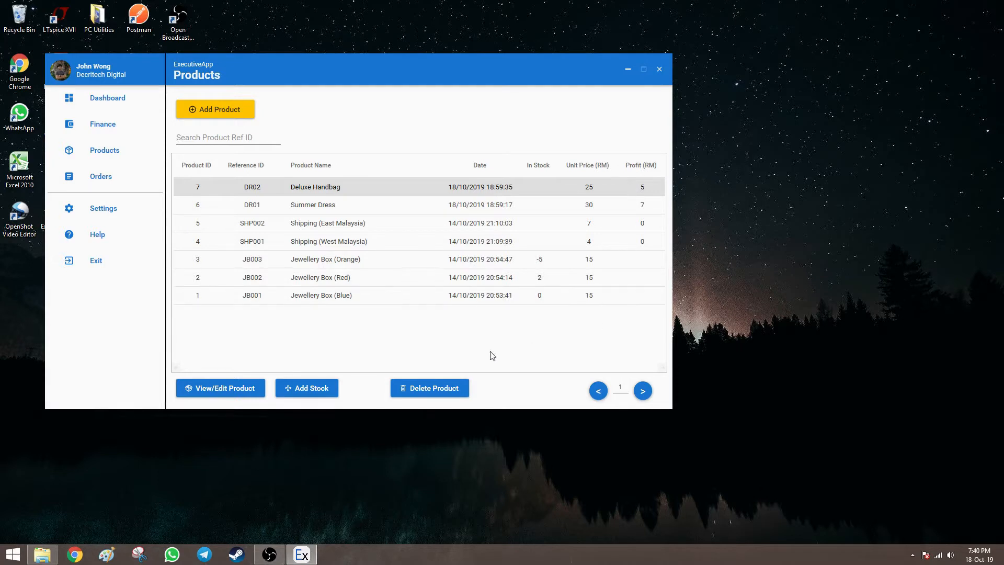
Select order 4 in the Orders list and open it for editing.
left_click(136, 180)
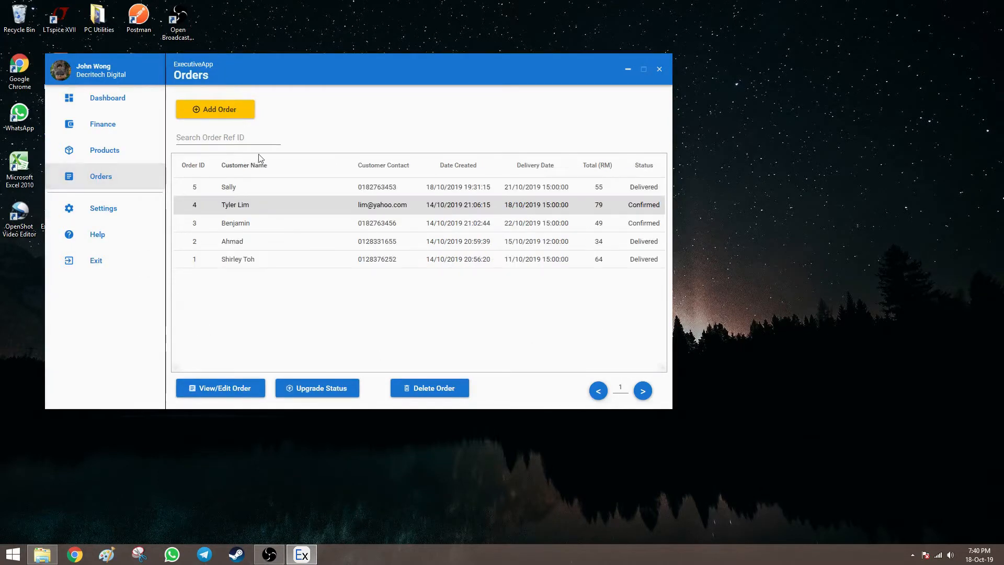
left_click(322, 203)
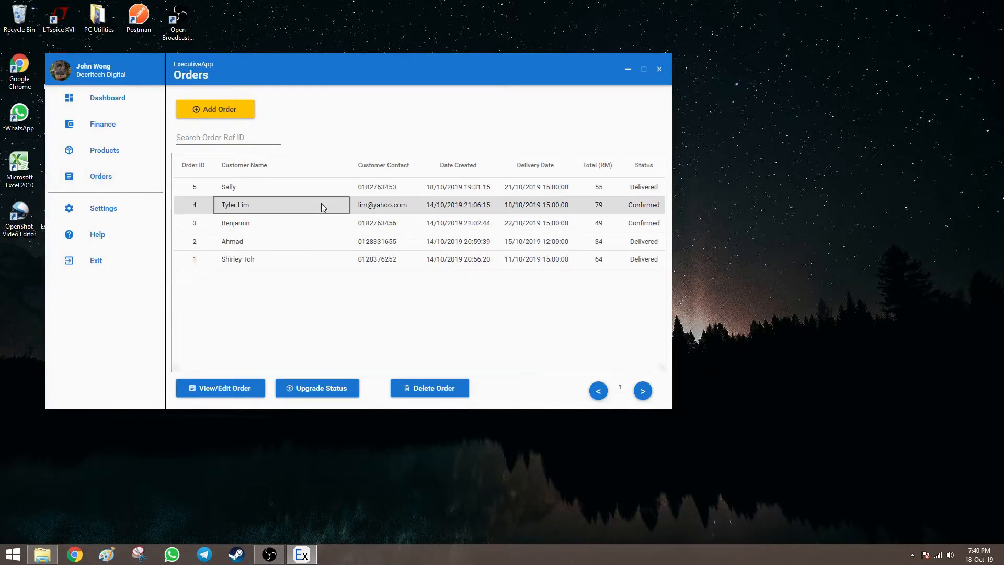
left_click(256, 387)
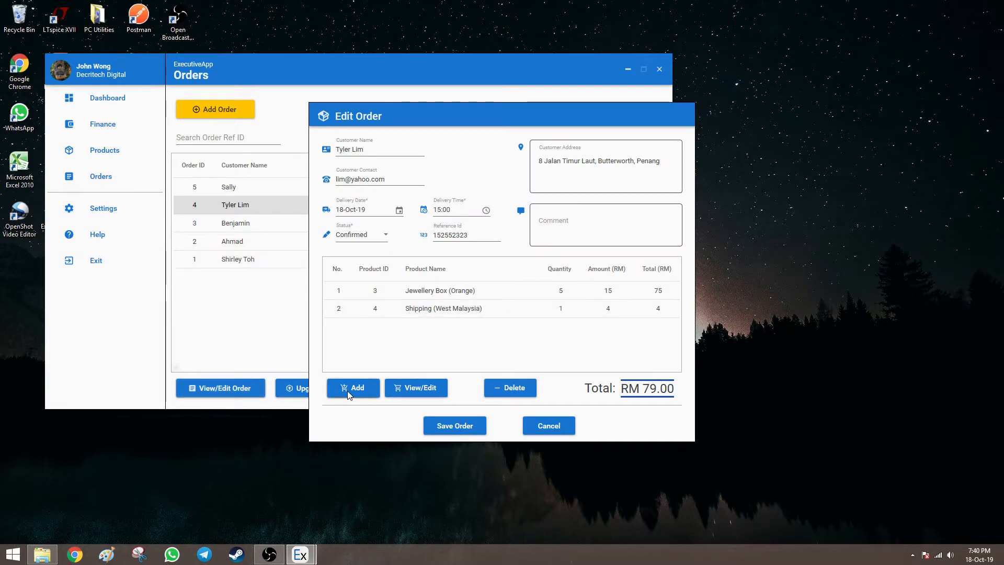
Add one Handwritten Letter at RM 10.0 to order 4, then close without saving.
left_click(353, 388)
left_click_drag(500, 142, 796, 136)
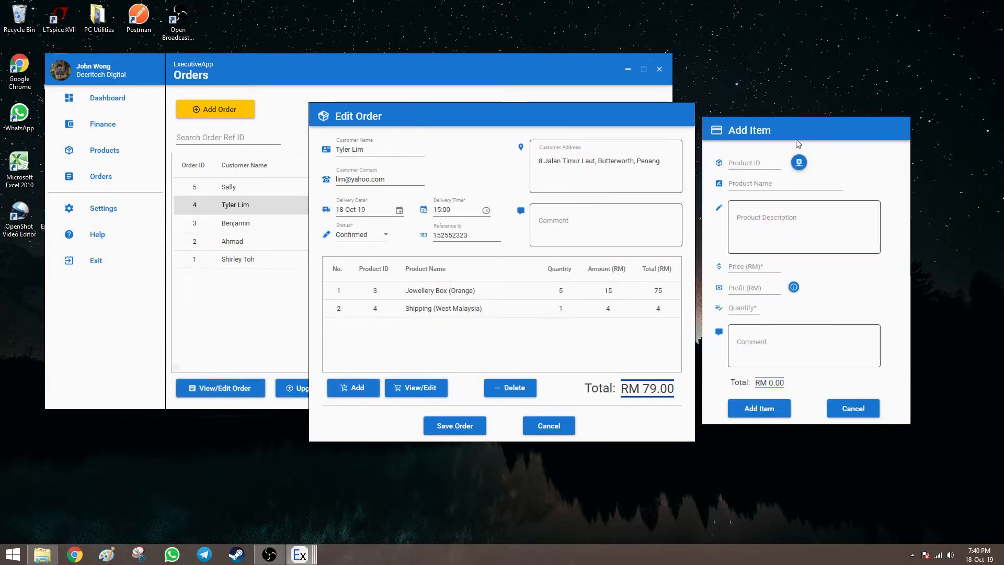
left_click(779, 191)
type("Hand")
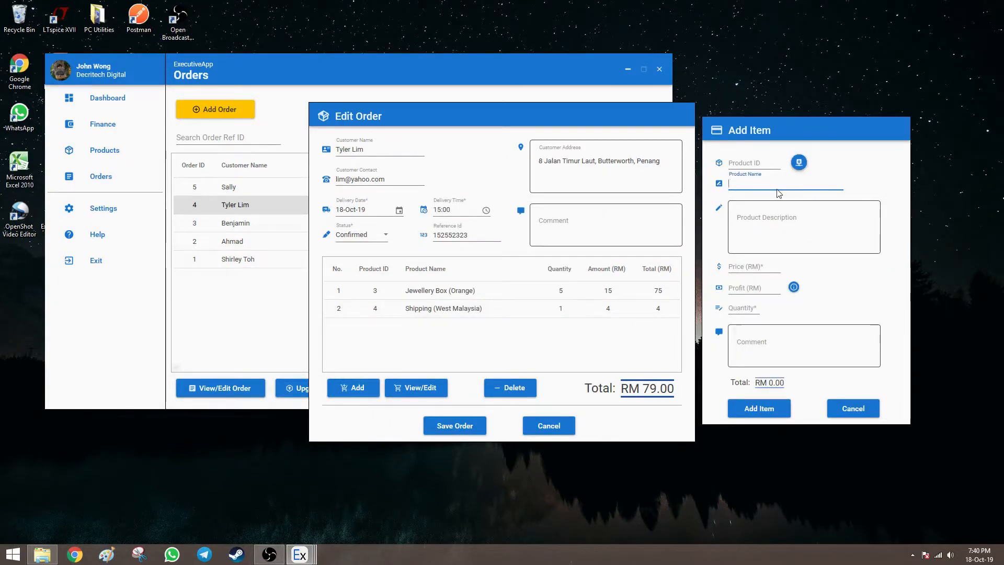
type("written")
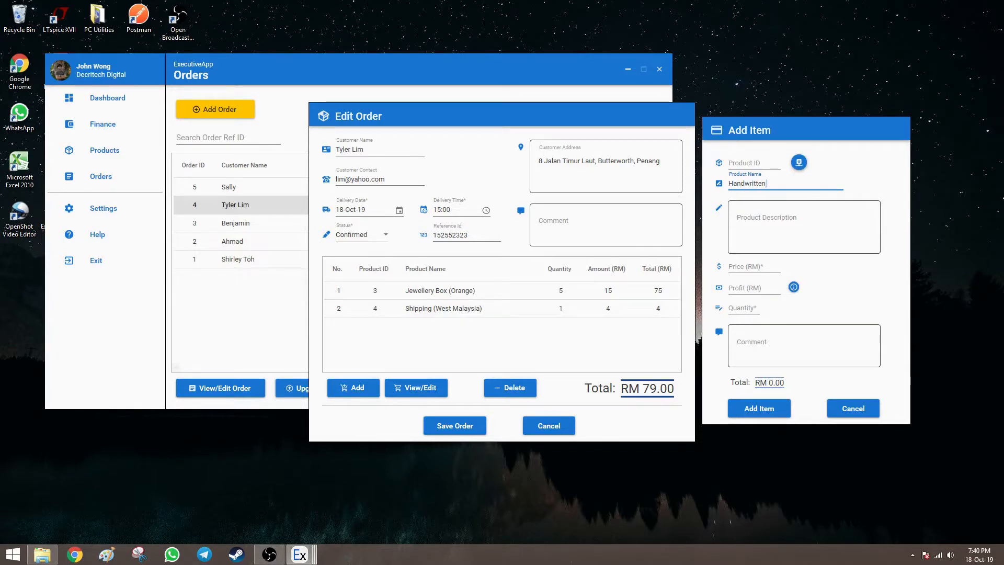
type(" Letter")
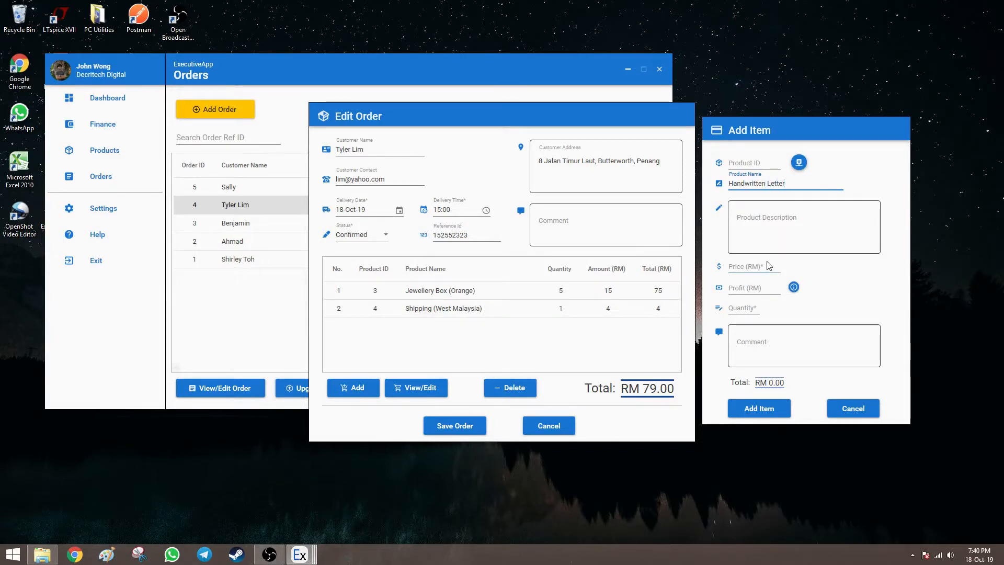
left_click(767, 266)
type("10.0")
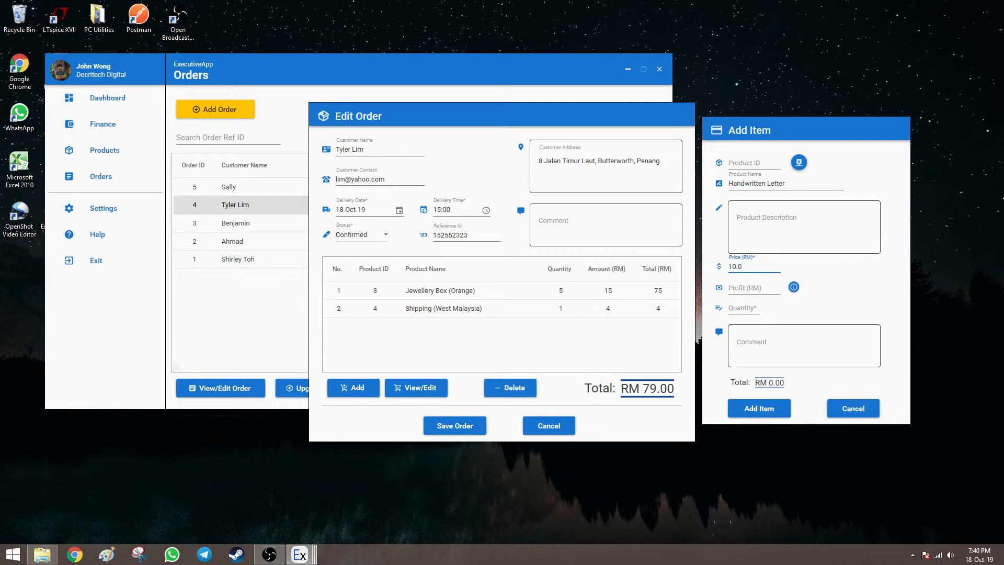
key("Tab")
type("1")
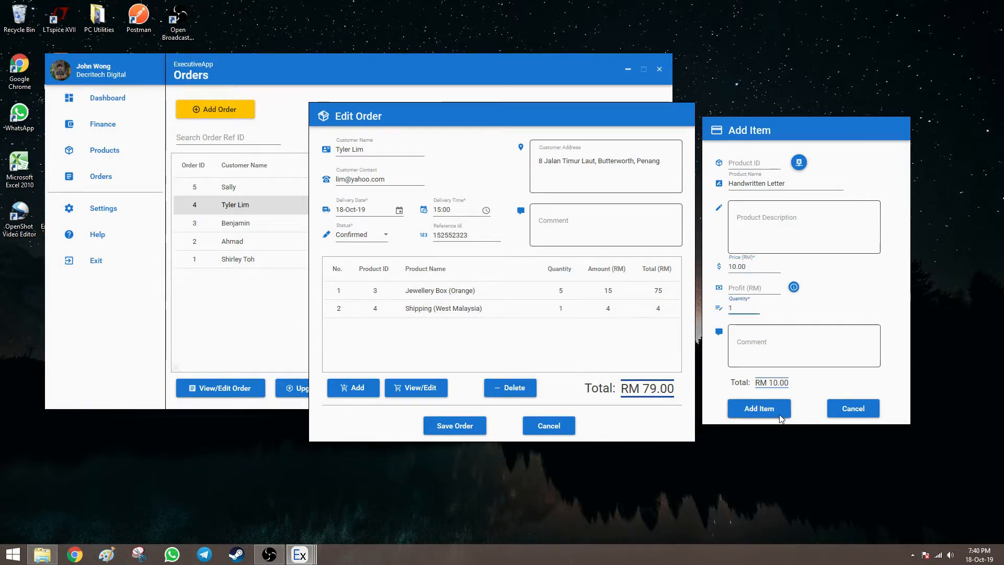
left_click(780, 411)
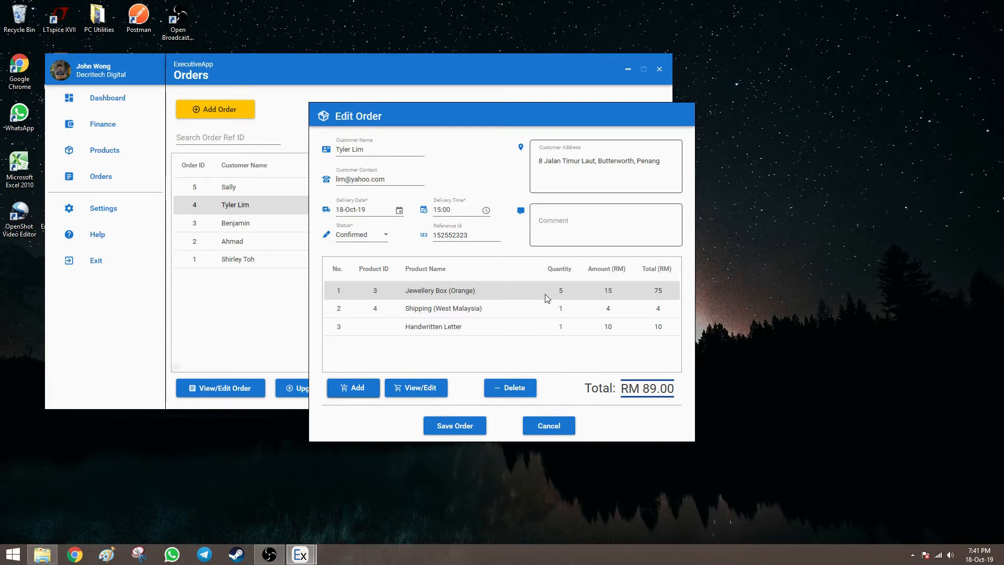
left_click(559, 426)
Discard changes to order 4, then select Jewellery Box (Orange) in the Products list.
left_click(492, 313)
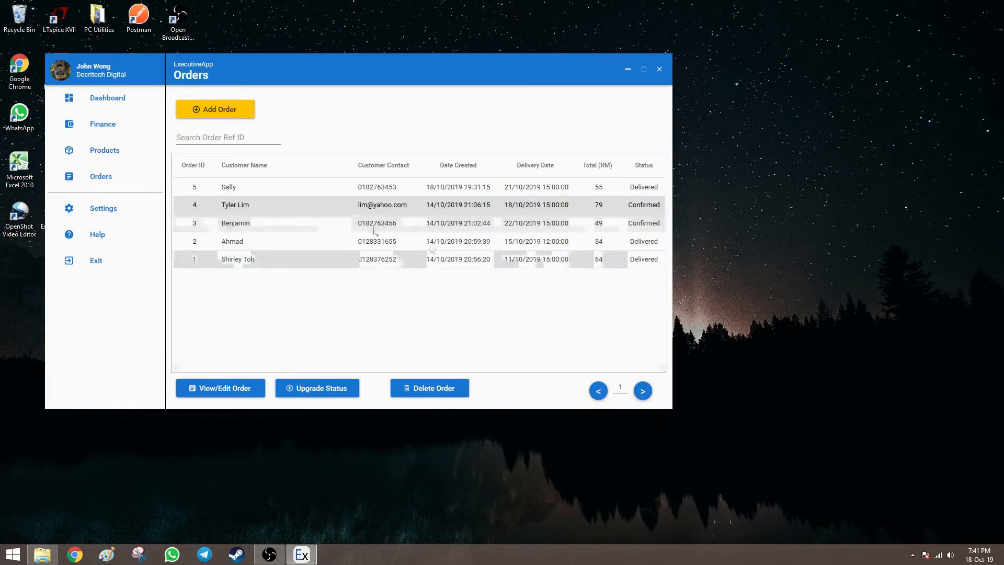
left_click(128, 150)
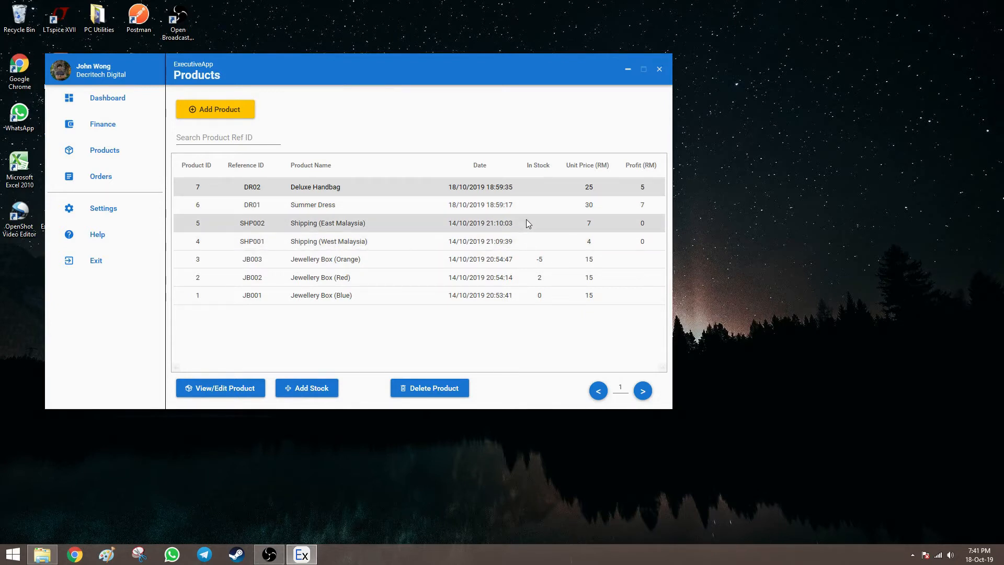
left_click(524, 259)
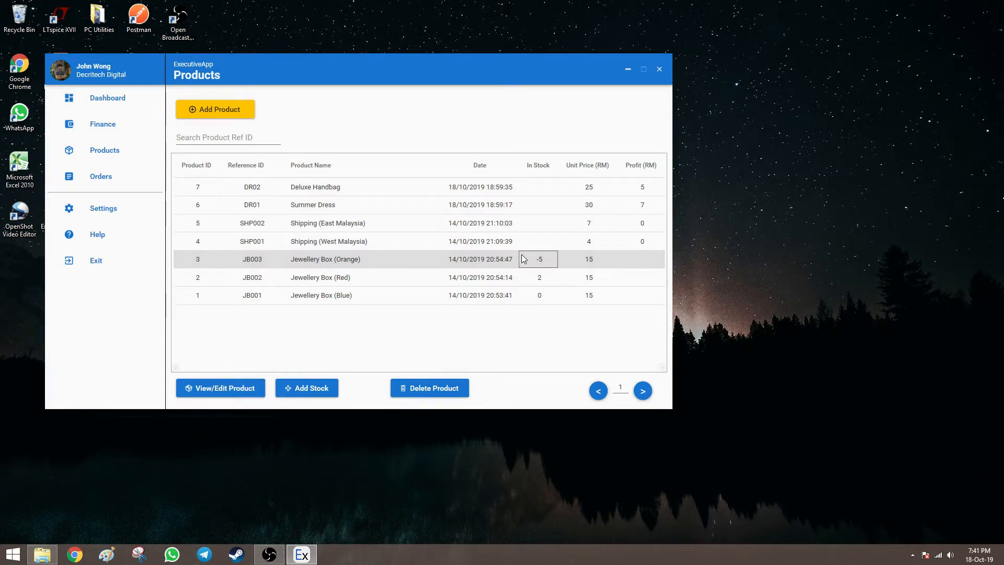
Add 30 units of Jewellery Box (Orange) at RM 300 total cost, bringing stock to 25.
left_click(328, 390)
left_click_drag(507, 150, 488, 99)
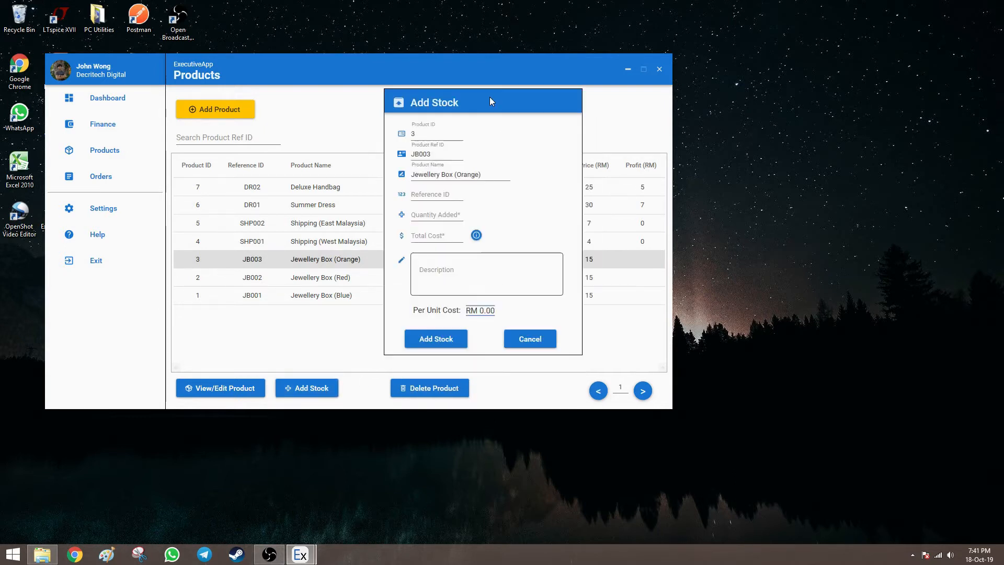
left_click(446, 219)
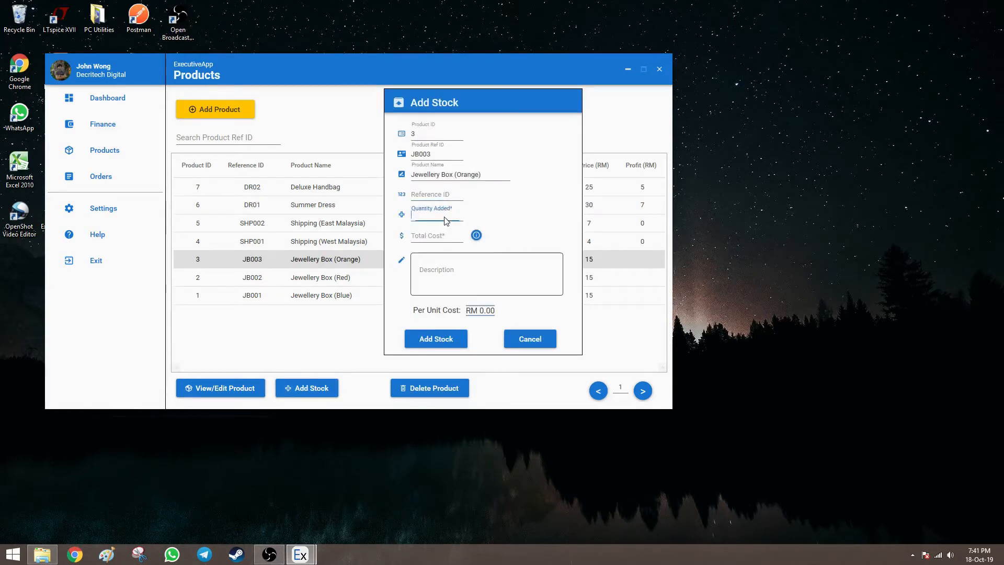
type("30")
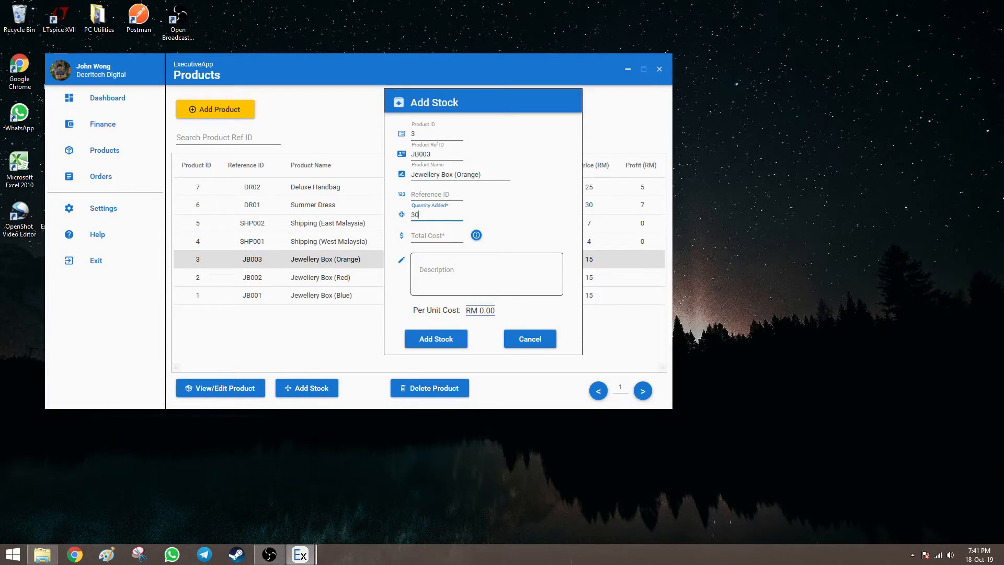
left_click(438, 243)
type("300")
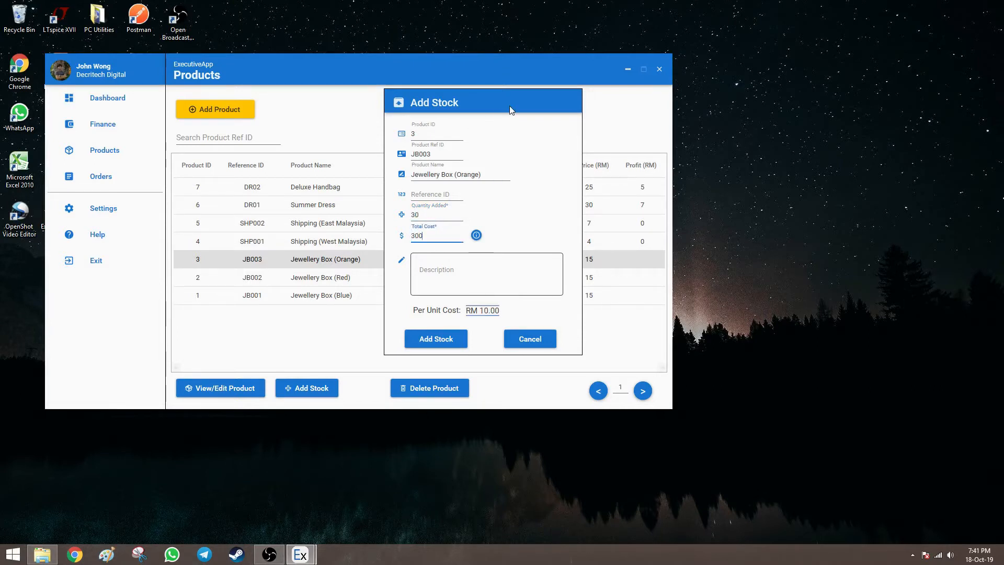
left_click_drag(509, 105, 410, 108)
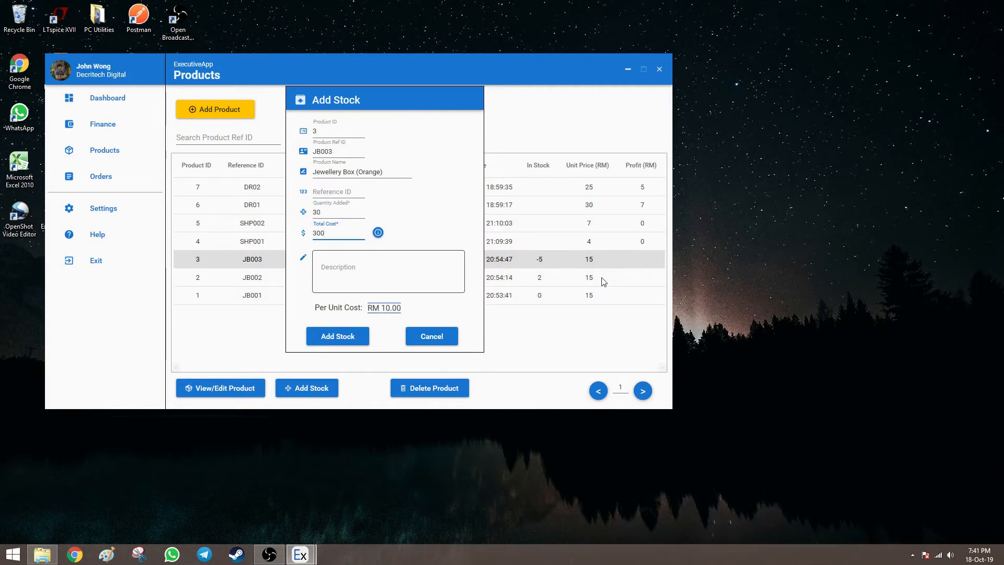
left_click(333, 337)
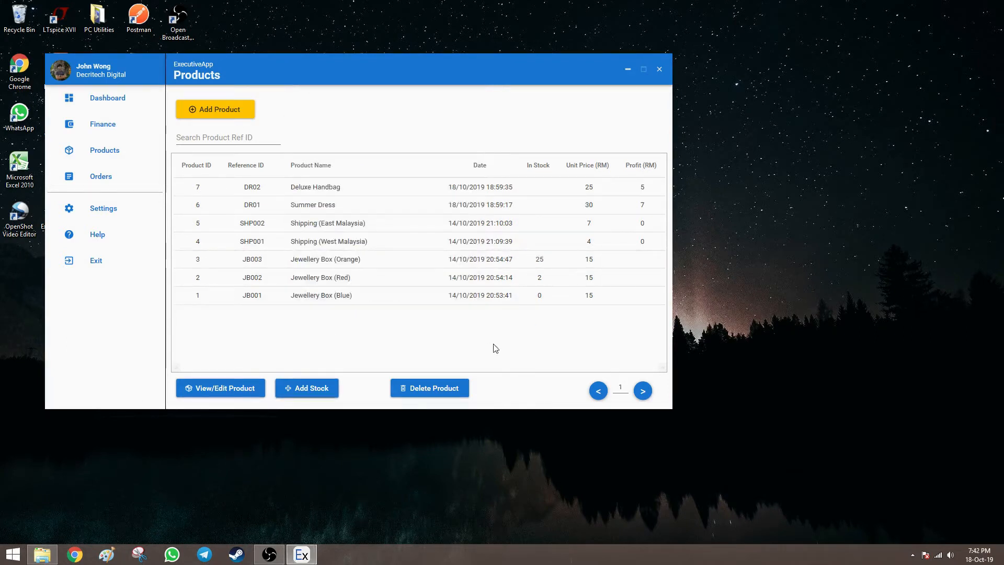